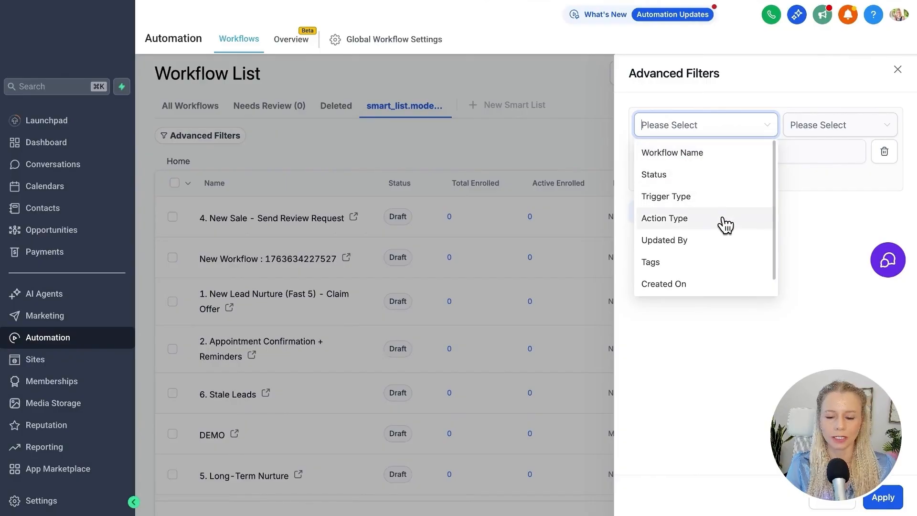
Set the advanced filter condition to Workflow Name contains "Sale".
scroll(729, 248, "down", 1)
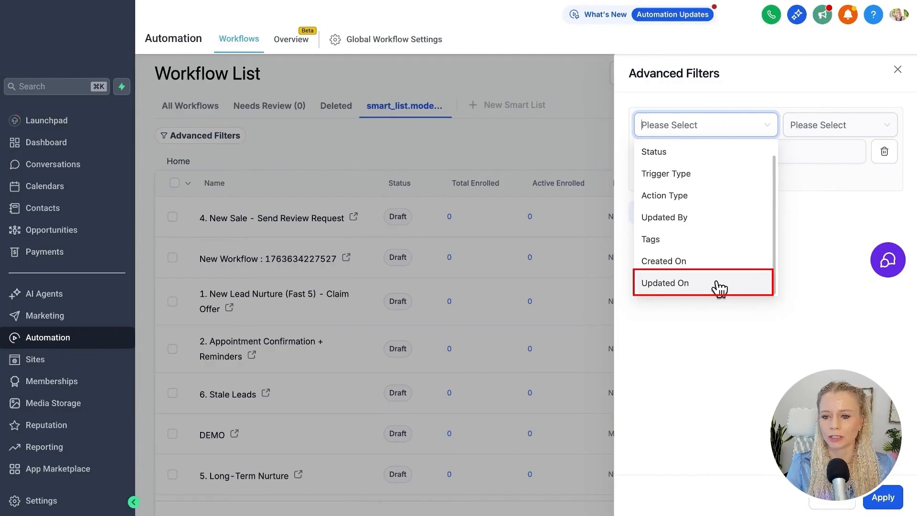
scroll(722, 162, "up", 1)
left_click(731, 154)
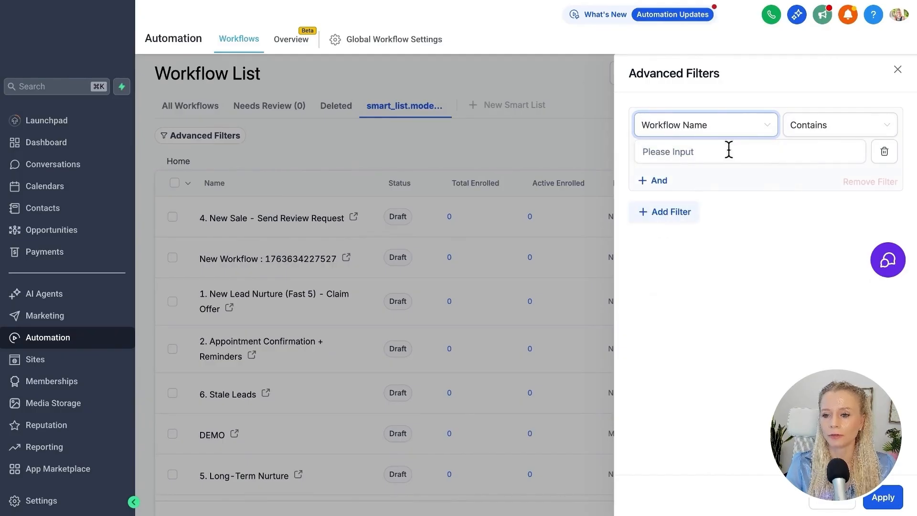
left_click(753, 158)
left_click(822, 127)
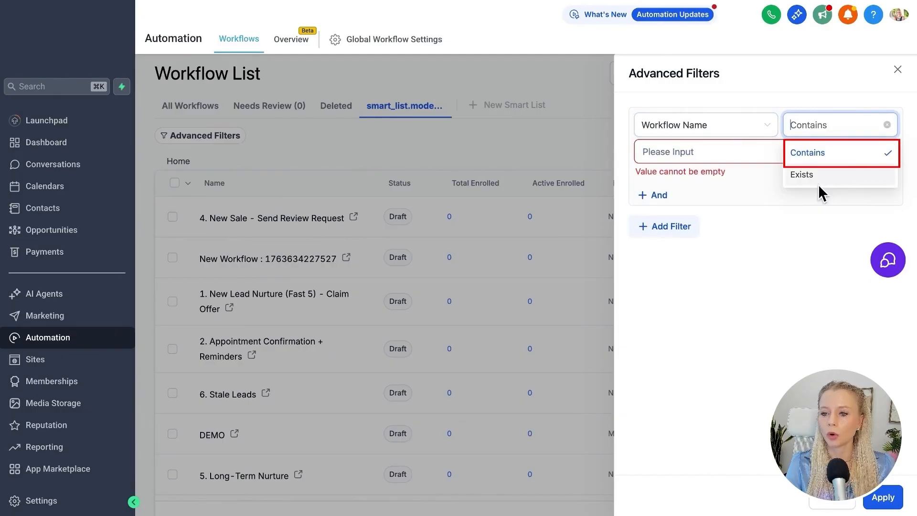
left_click(810, 156)
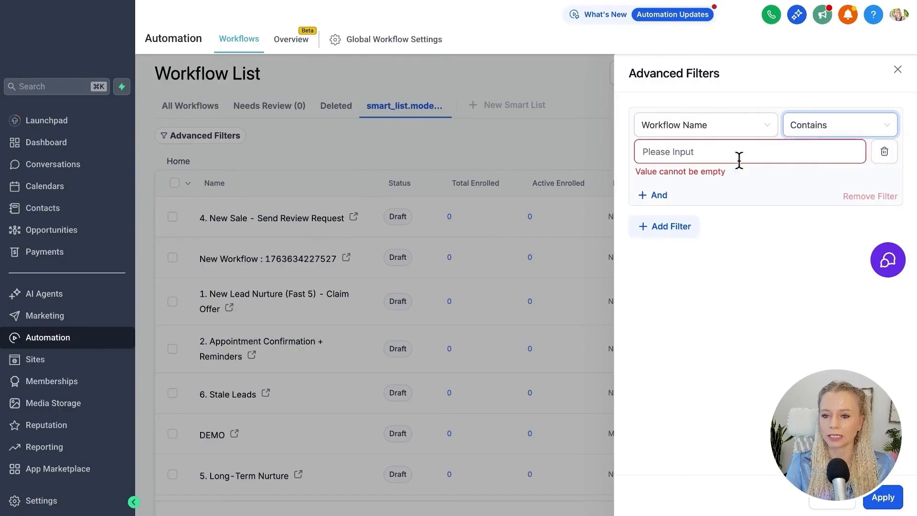
left_click(730, 155)
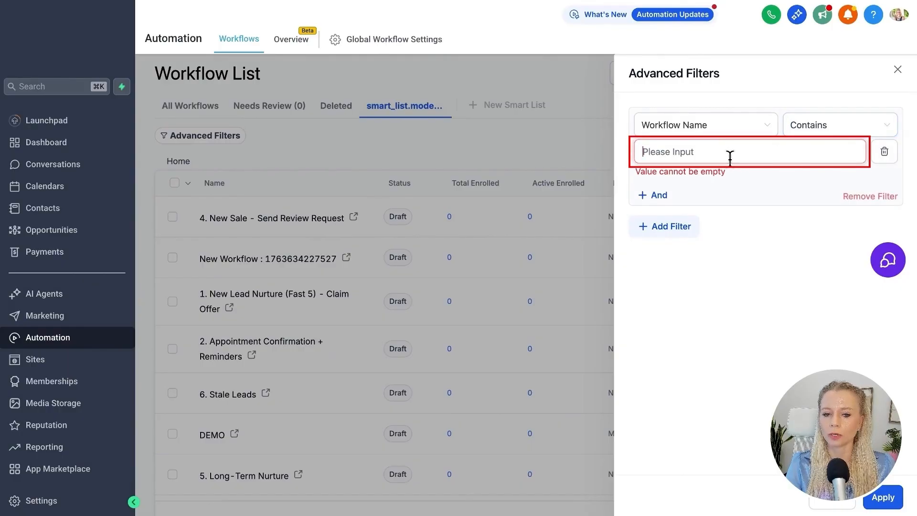
type("Sale")
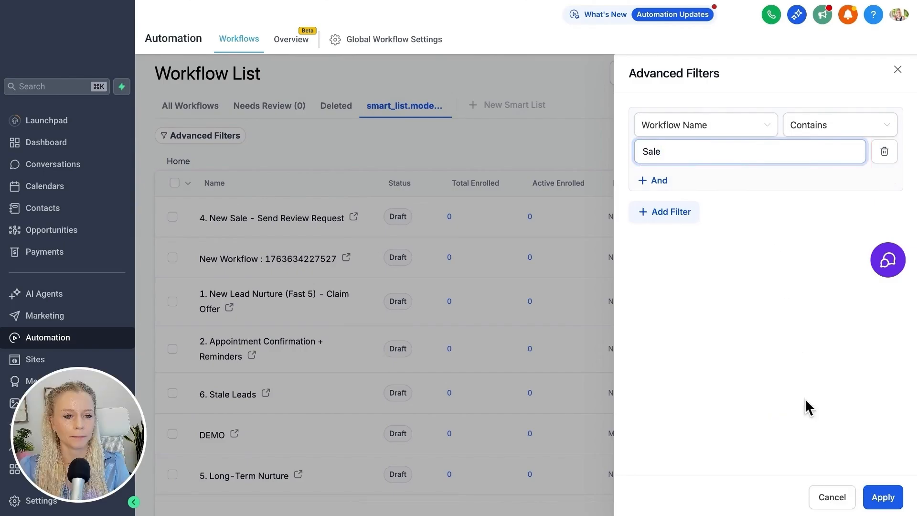
Apply the single-condition workflow name filter and save the smart list under the name Marketing.
left_click(672, 214)
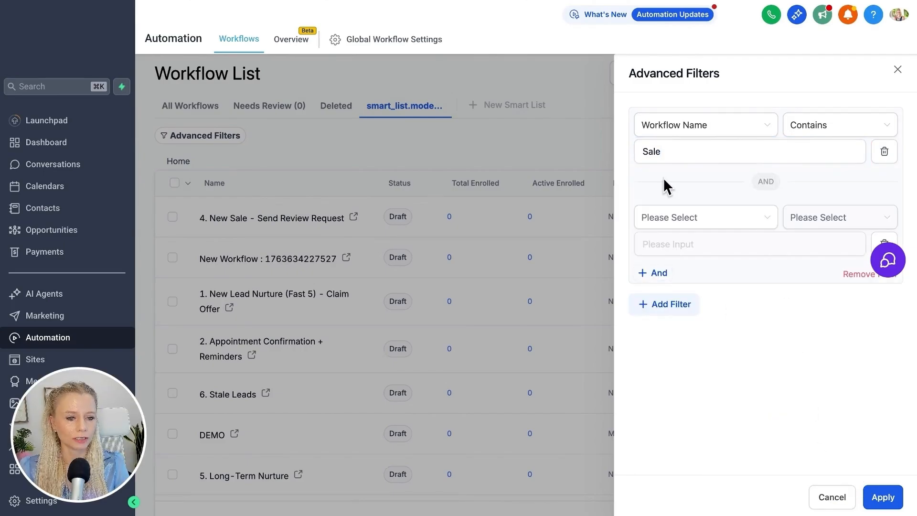
left_click(852, 274)
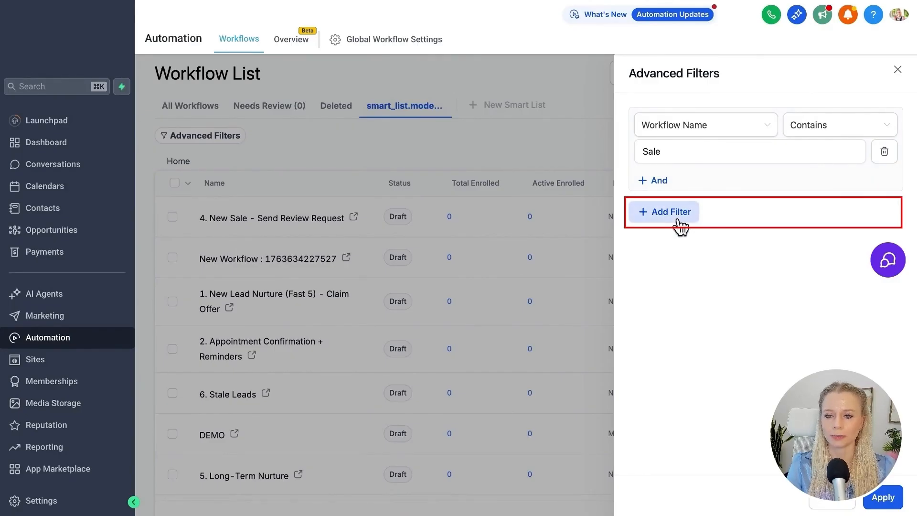
left_click(883, 498)
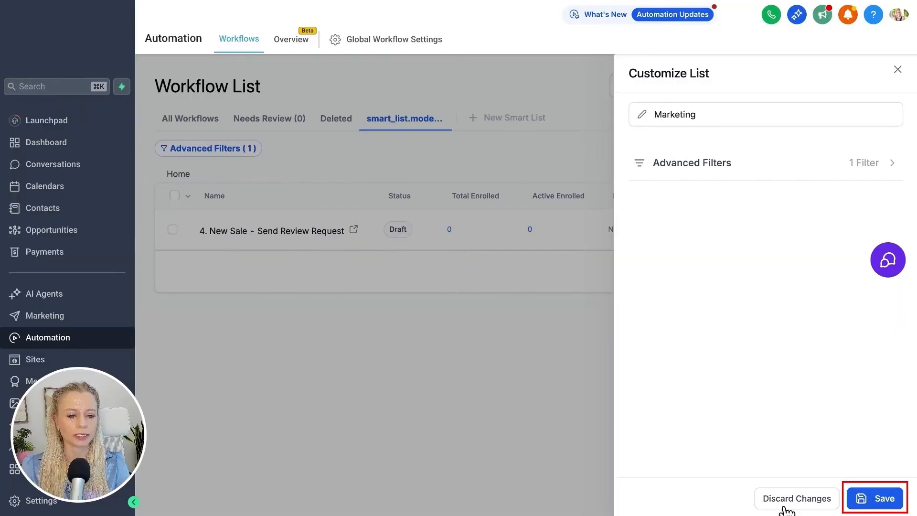
left_click(878, 499)
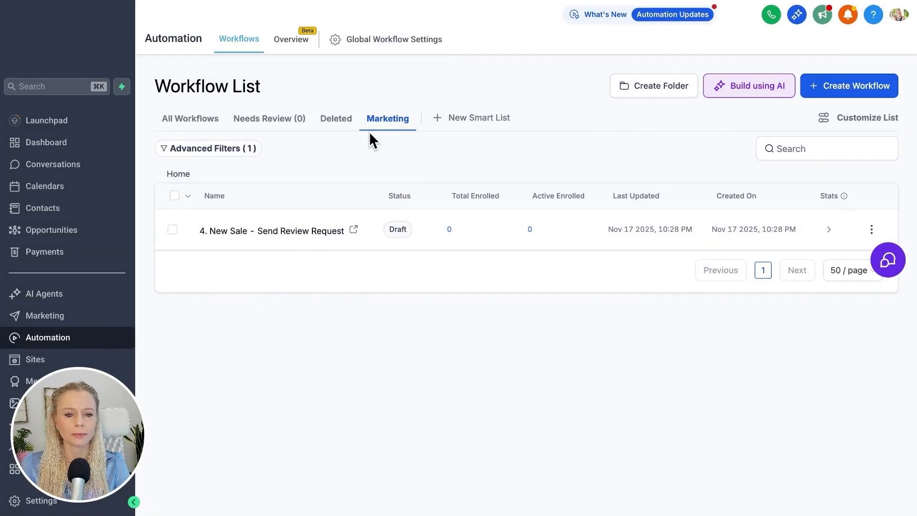
Review the Marketing list's customization options and return to the All Workflows list.
left_click(862, 119)
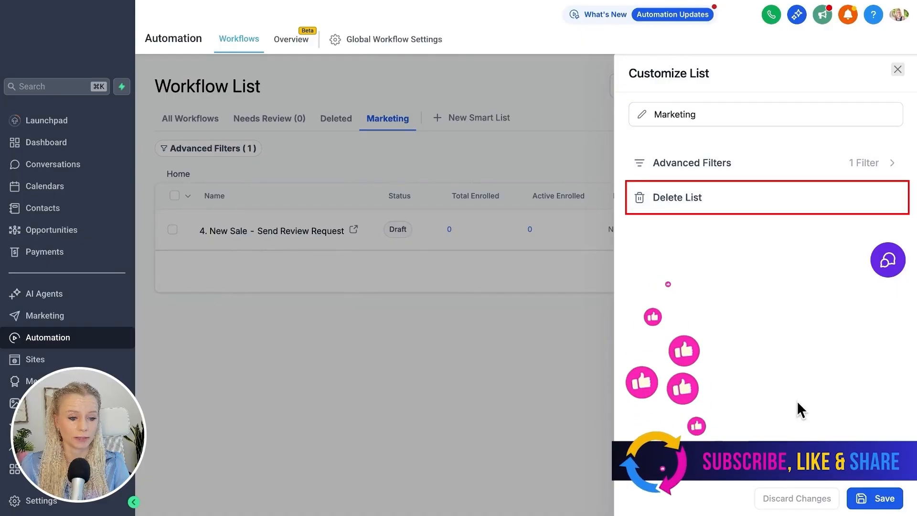
key("Escape")
left_click(191, 119)
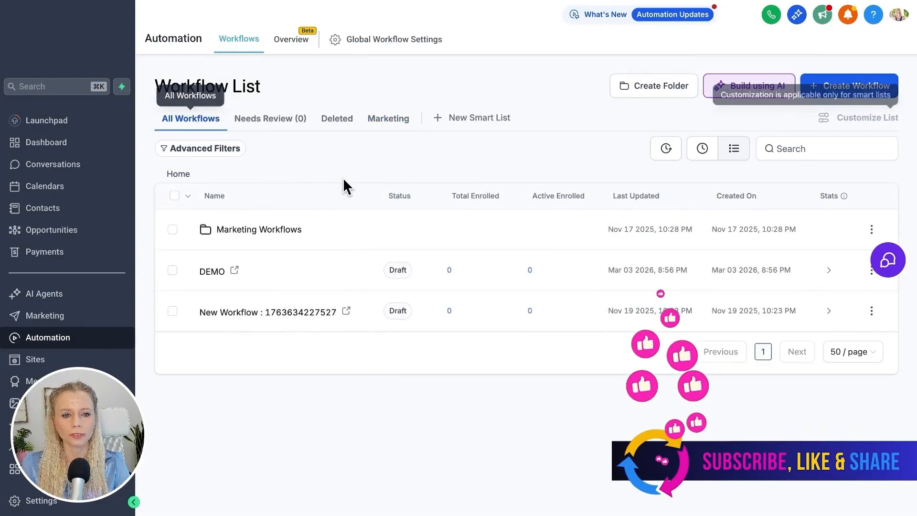
Filter the All Workflows list with an advanced filter for Status is Draft.
left_click(222, 151)
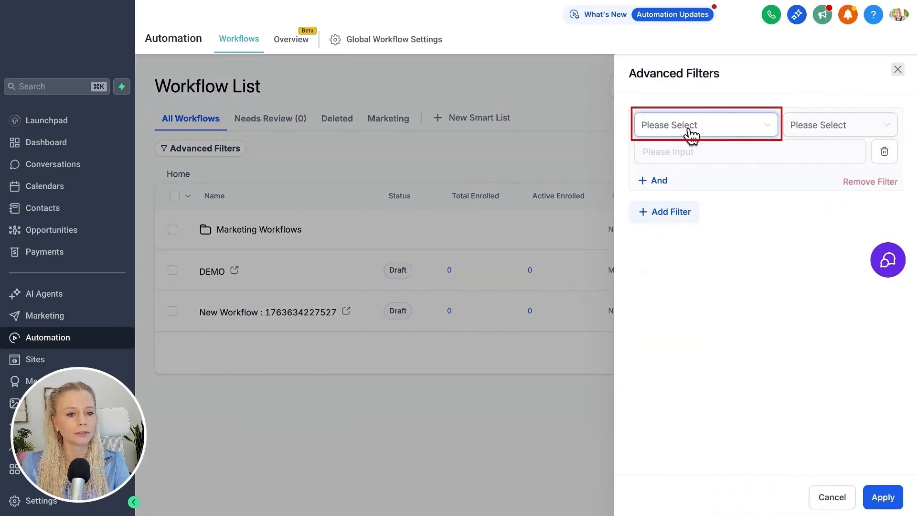
left_click(690, 131)
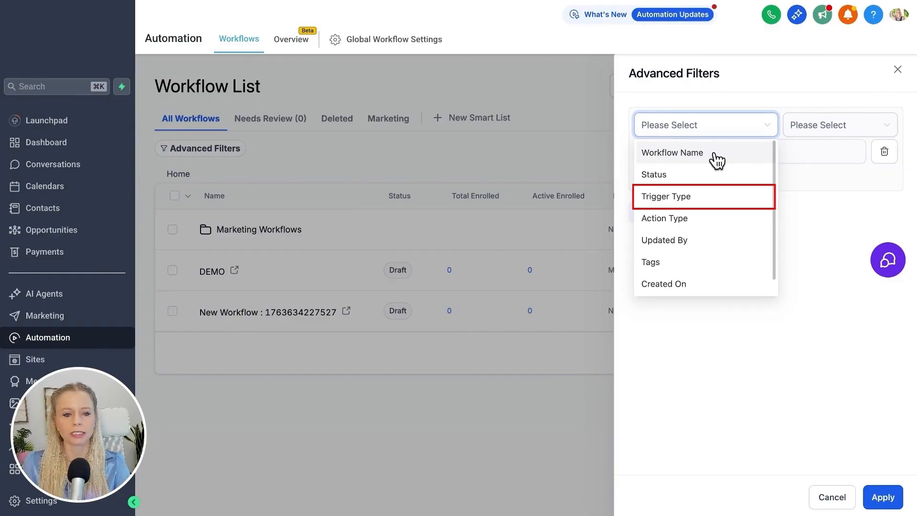
scroll(723, 247, "down", 1)
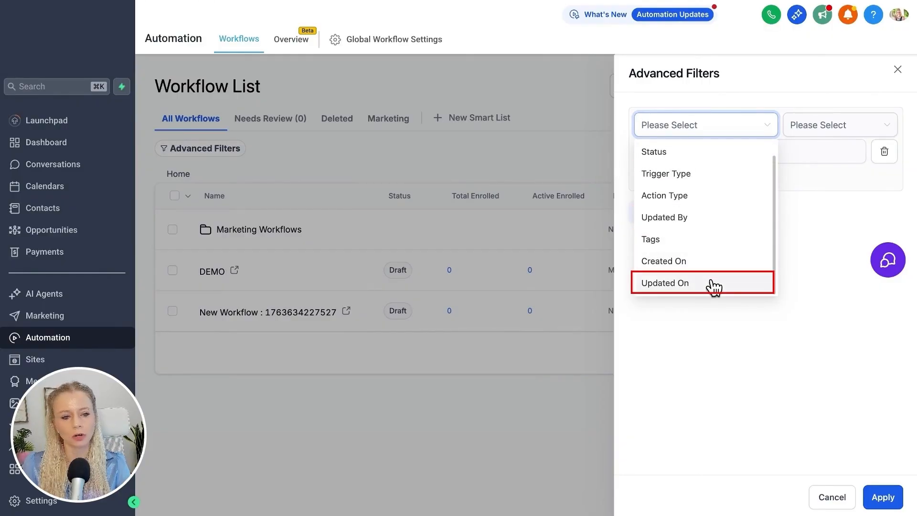
scroll(723, 208, "up", 1)
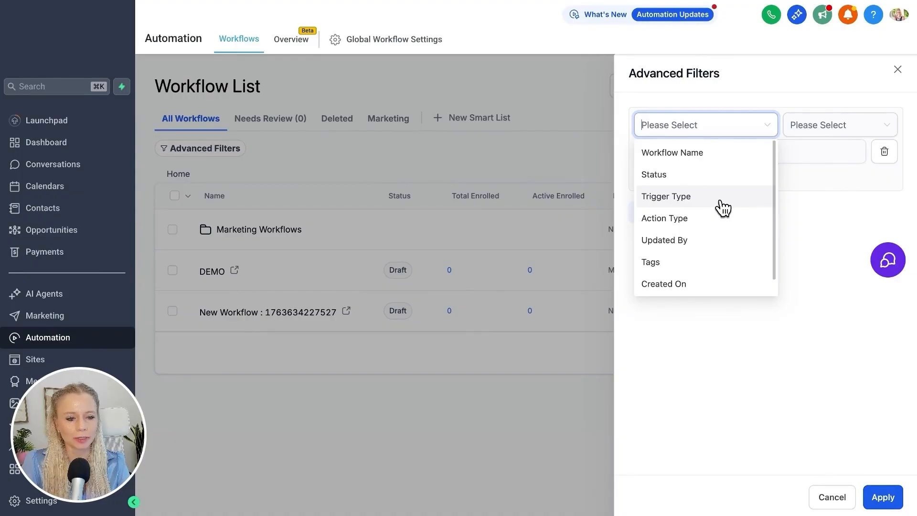
left_click(716, 156)
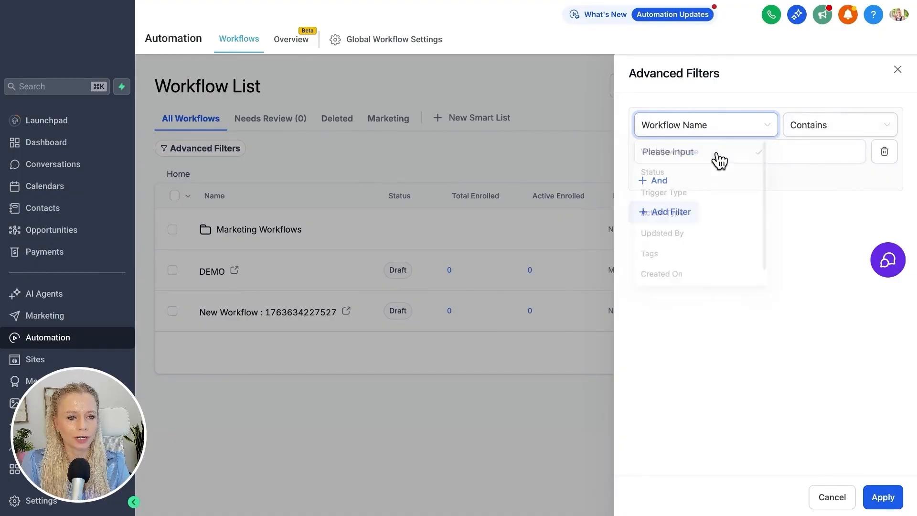
left_click(815, 130)
left_click(743, 133)
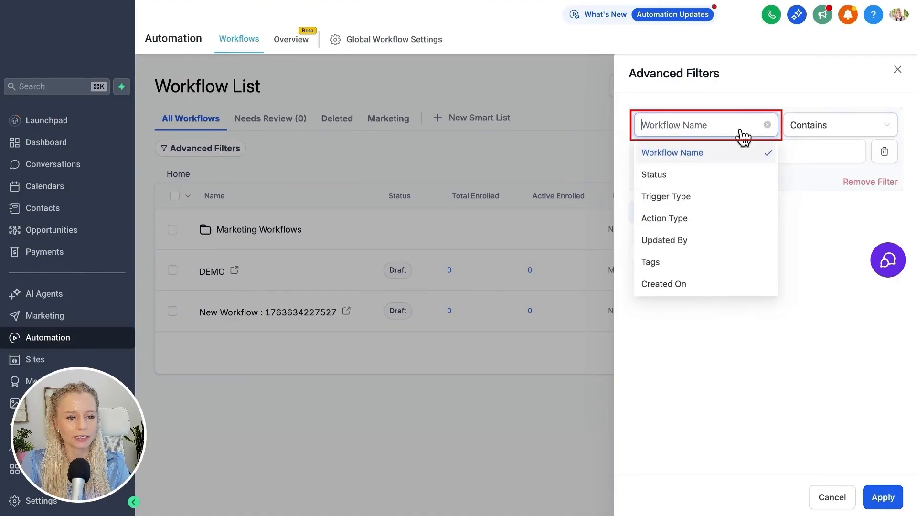
left_click(711, 175)
left_click(824, 136)
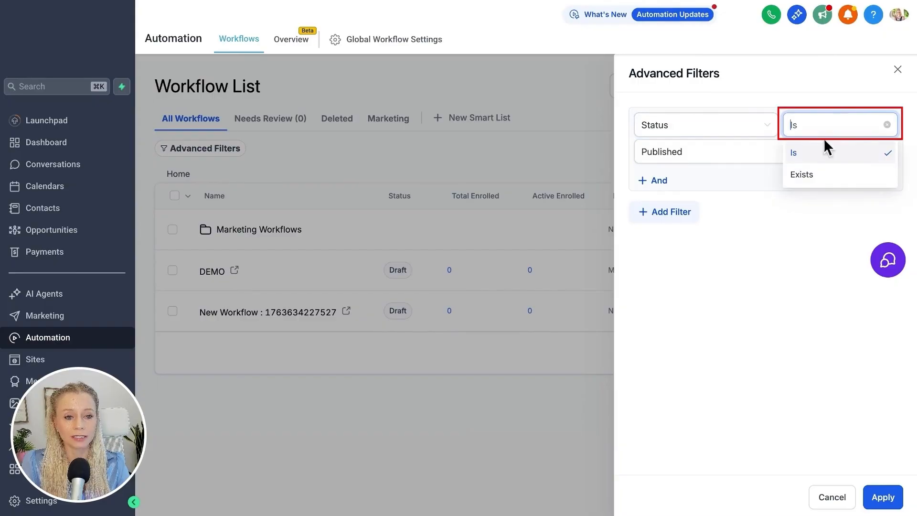
left_click(722, 159)
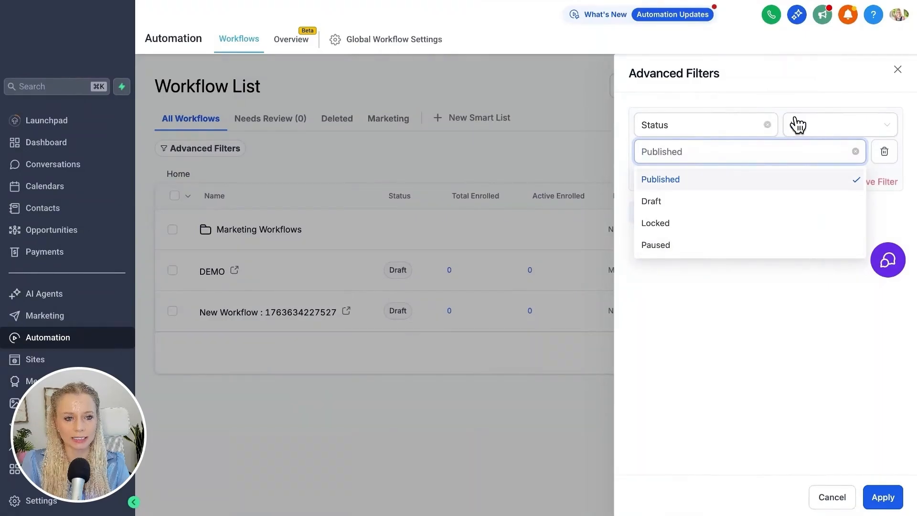
left_click(735, 204)
left_click(883, 497)
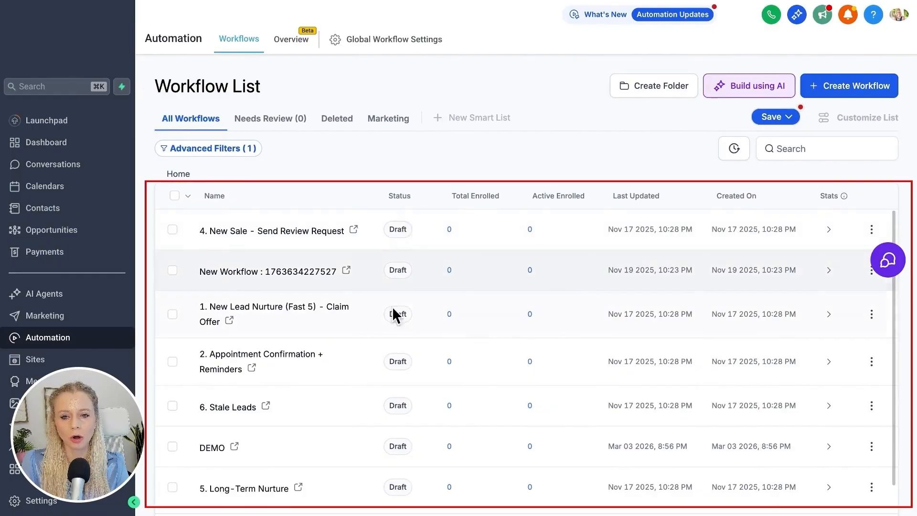
Try selecting all listed draft workflows, and the "4. New Sale - Send Review Request" workflow alone, clearing each selection.
scroll(390, 389, "down", 1)
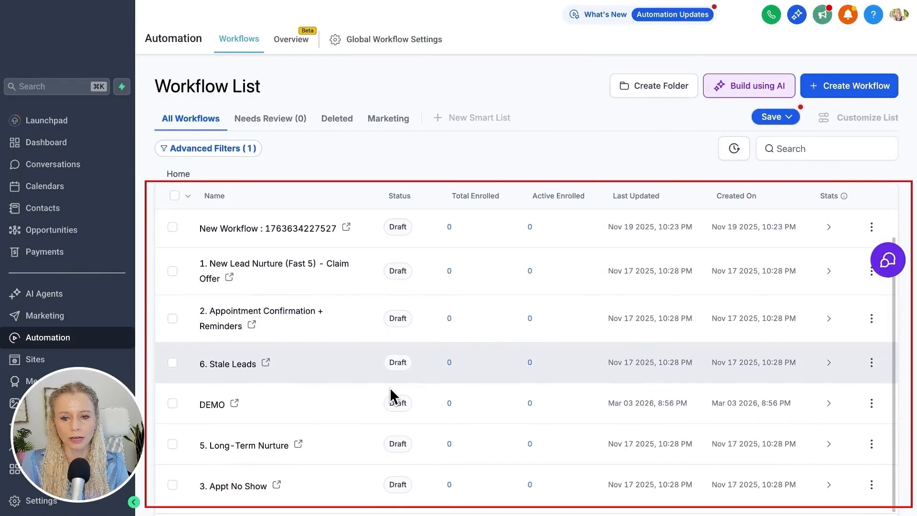
scroll(390, 387, "up", 1)
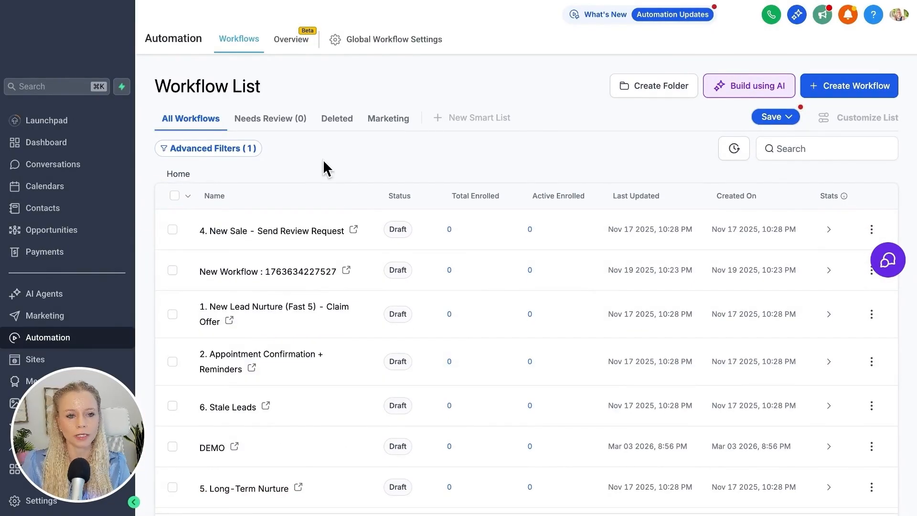
left_click(175, 196)
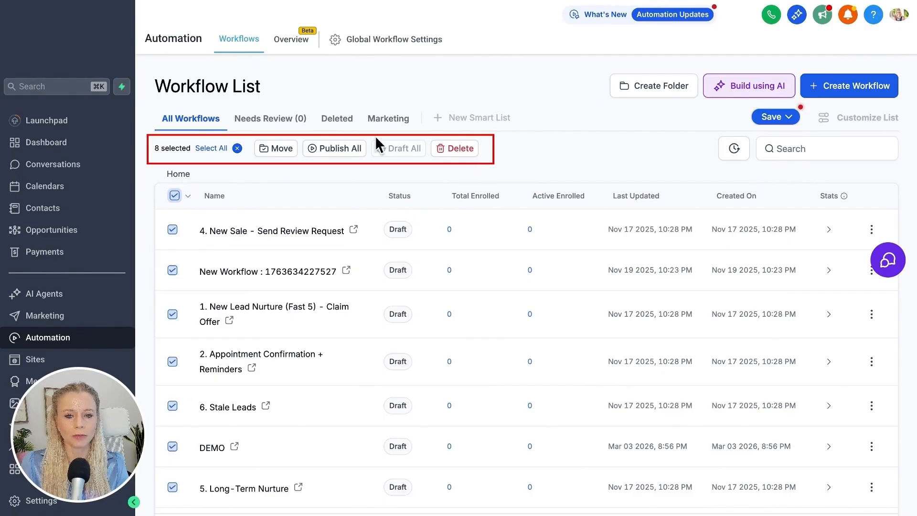
left_click(175, 197)
left_click(173, 229)
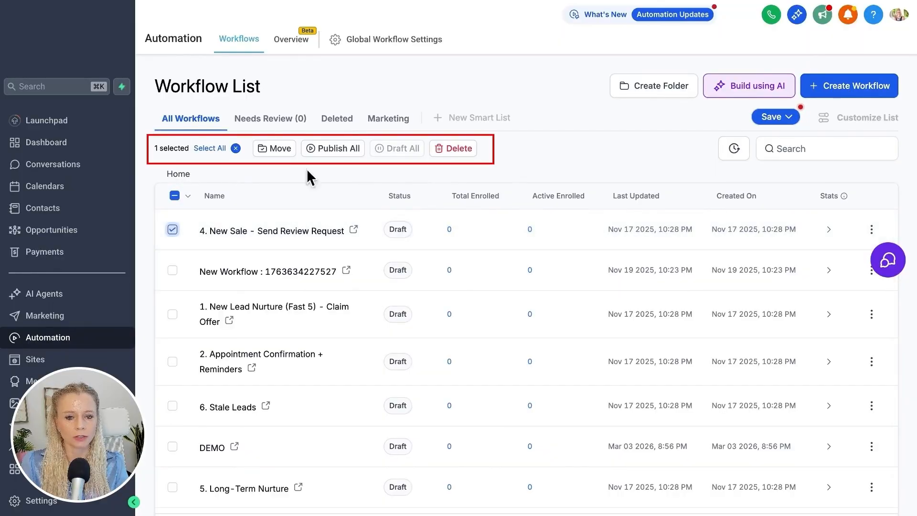
left_click(172, 229)
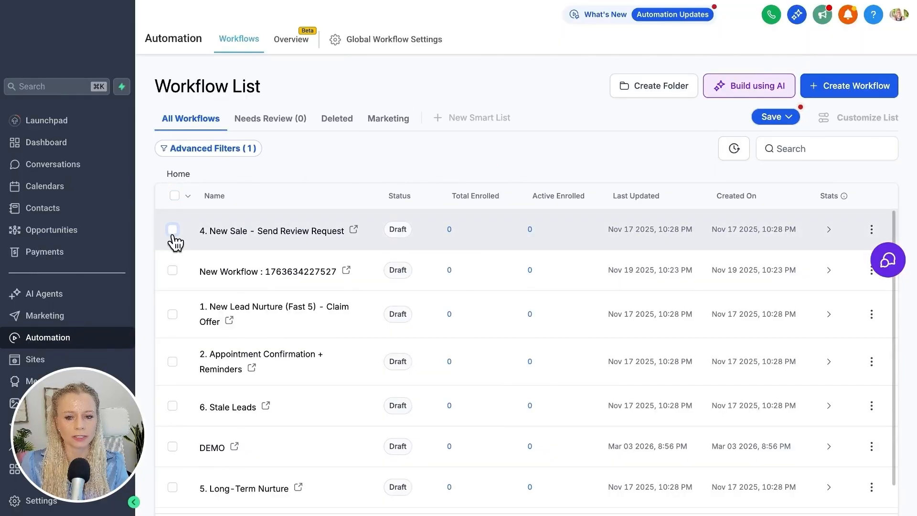
Try the bulk selection of all filtered workflows, of all folders only, and of published workflows only.
left_click(174, 196)
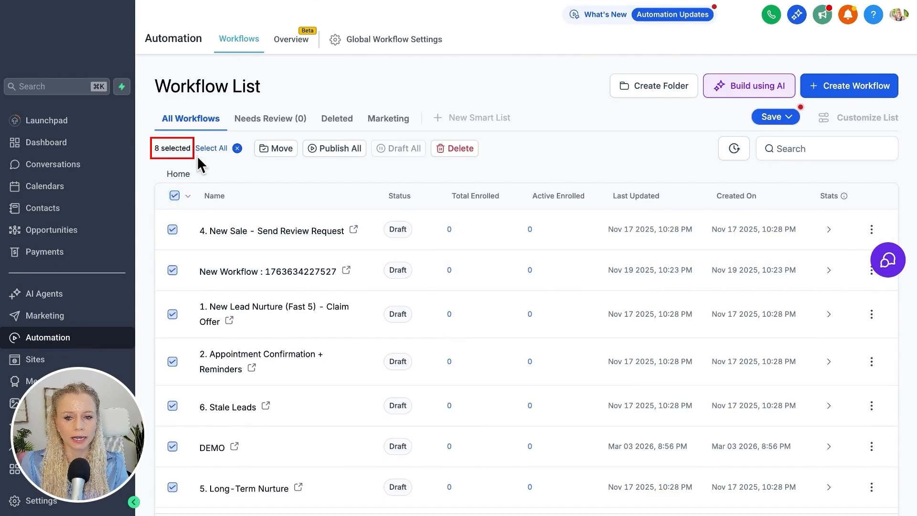
scroll(238, 271, "down", 1)
scroll(238, 271, "up", 1)
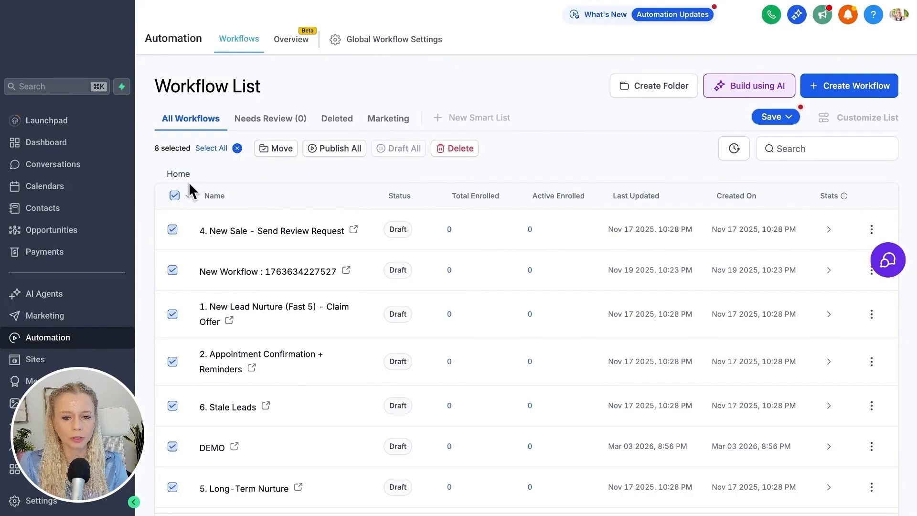
mouse_move(189, 200)
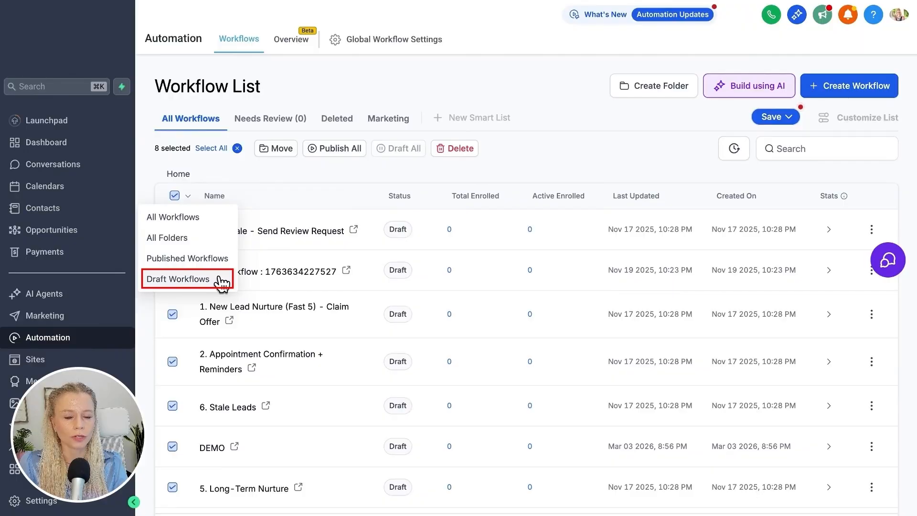
left_click(221, 247)
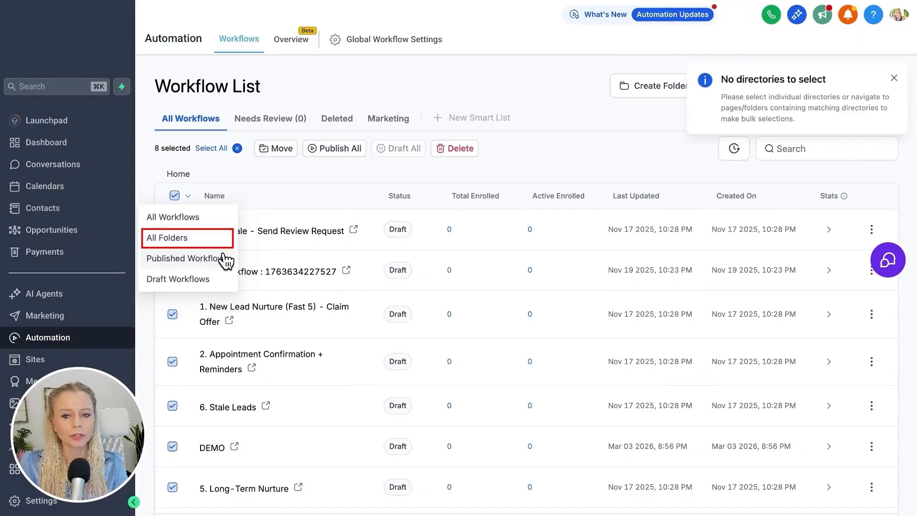
left_click(222, 258)
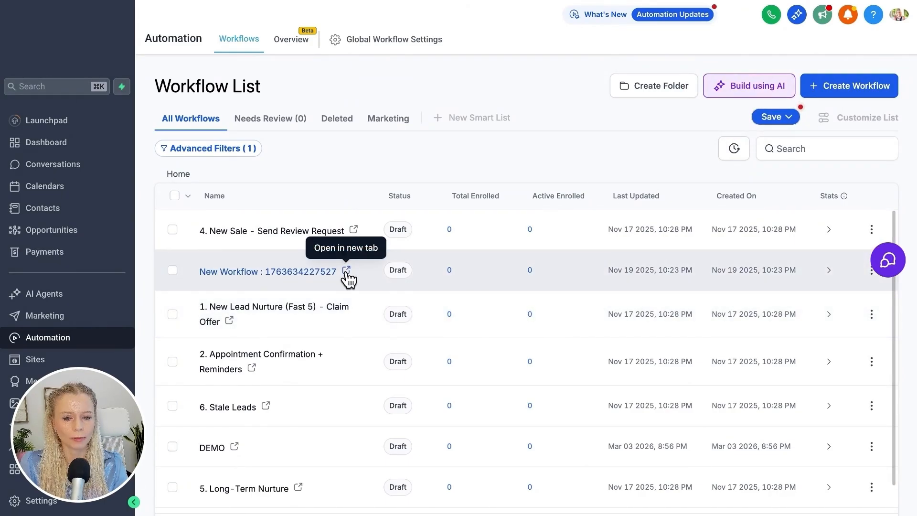
left_click(347, 272)
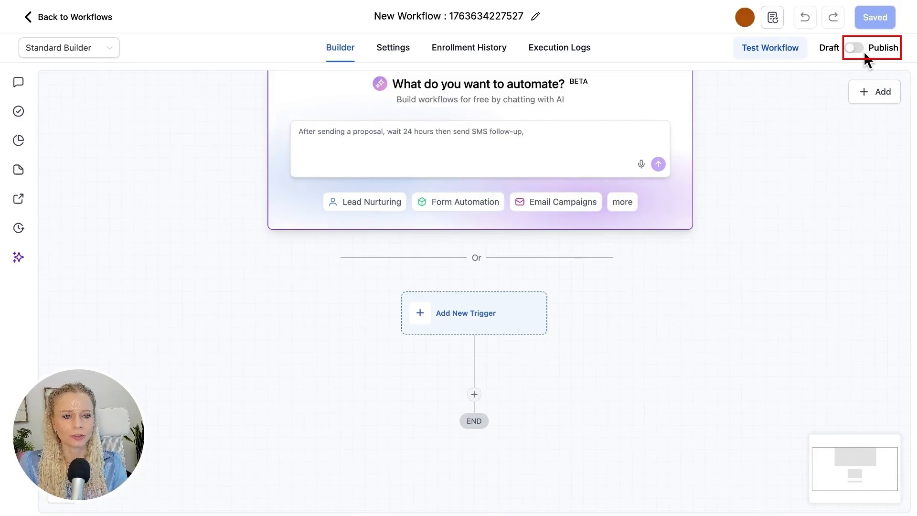
left_click(855, 49)
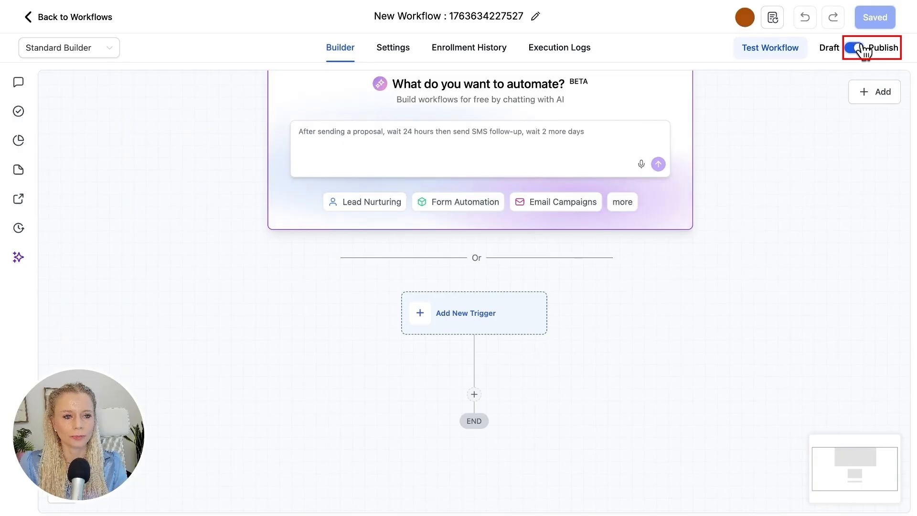
left_click(504, 11)
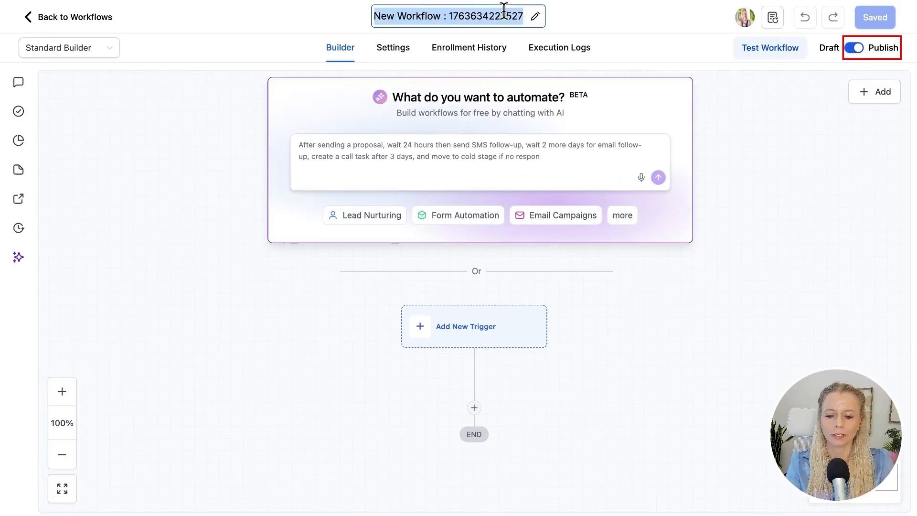
type("Demo")
key("Return")
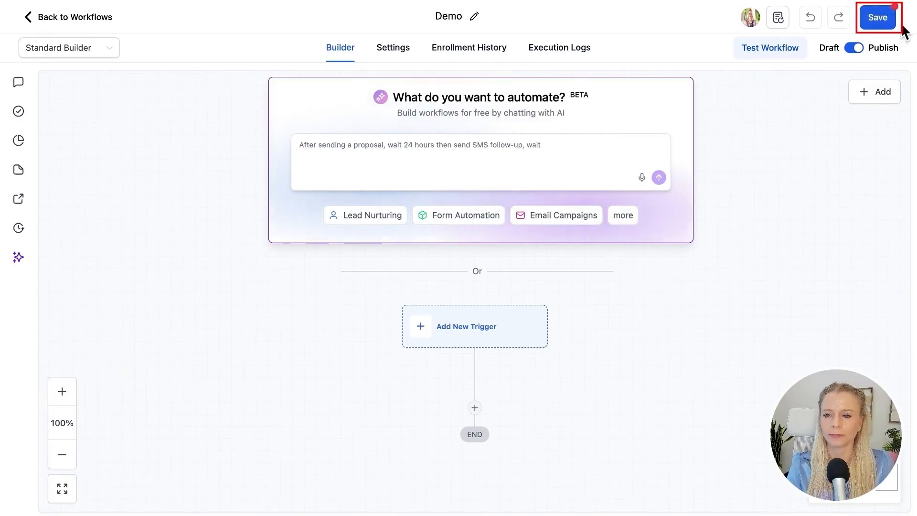
left_click(878, 19)
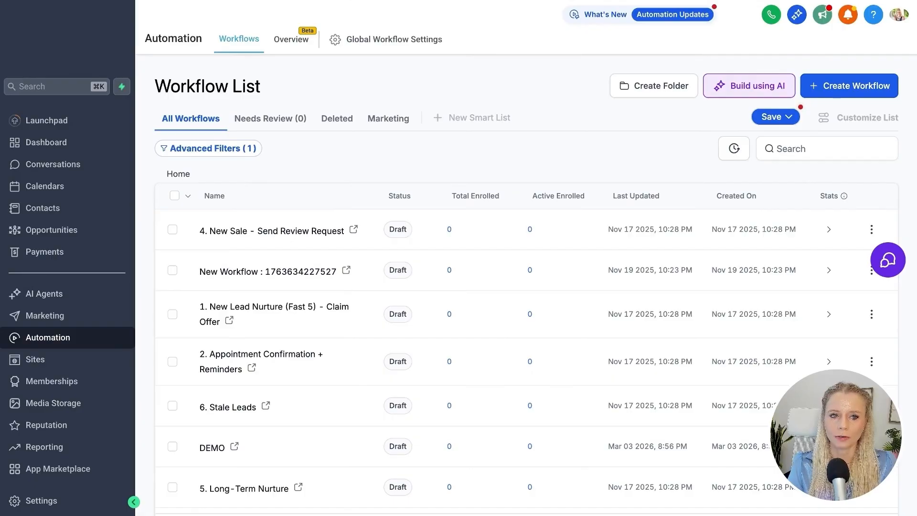
Reload the workflow list and select all the workflows on the page.
key("super+r")
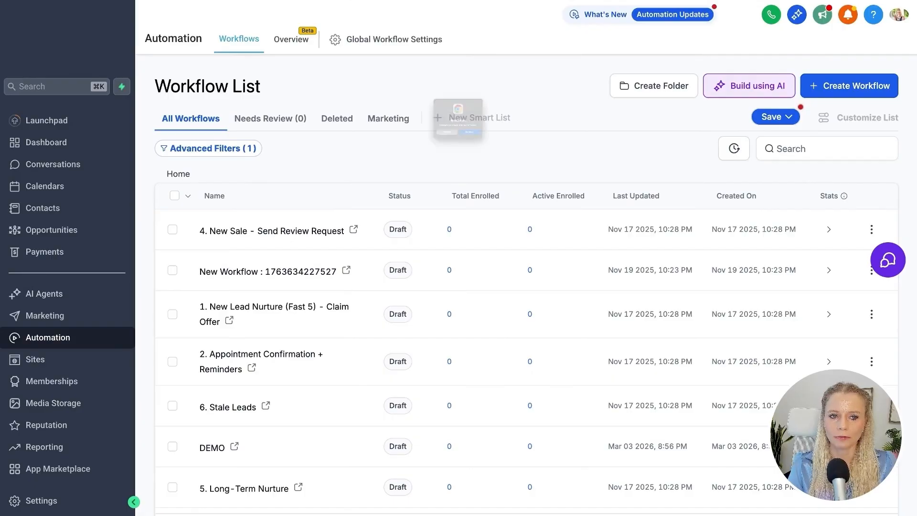
key("Return")
left_click(173, 195)
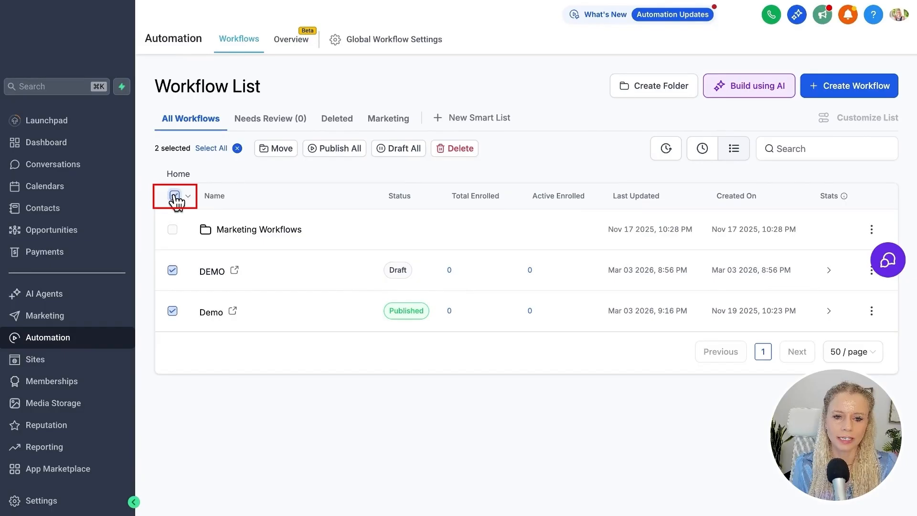
Try the bulk selection of published workflows only, and of draft workflows only, in the home list.
mouse_move(192, 197)
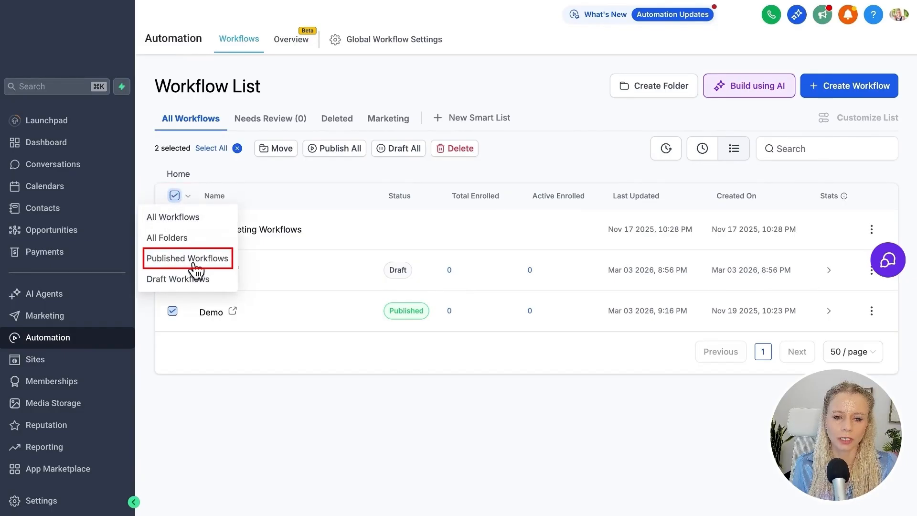
left_click(210, 264)
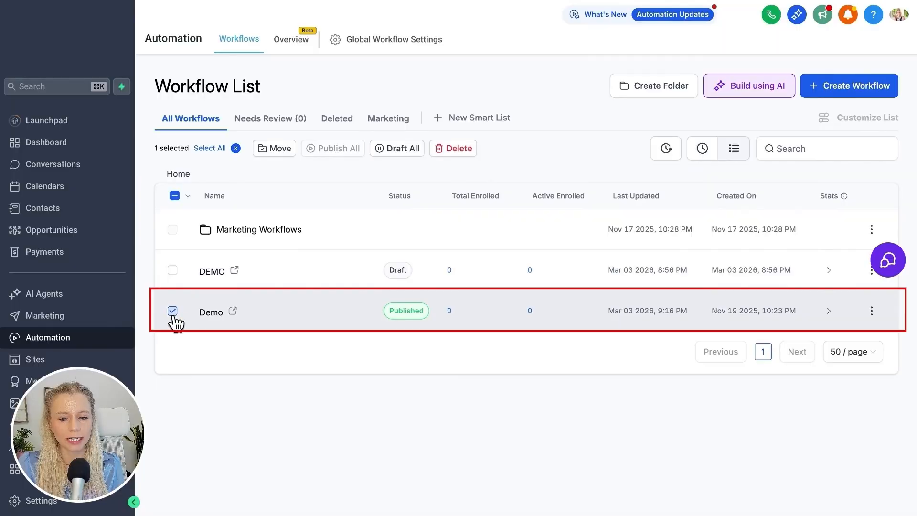
left_click(191, 199)
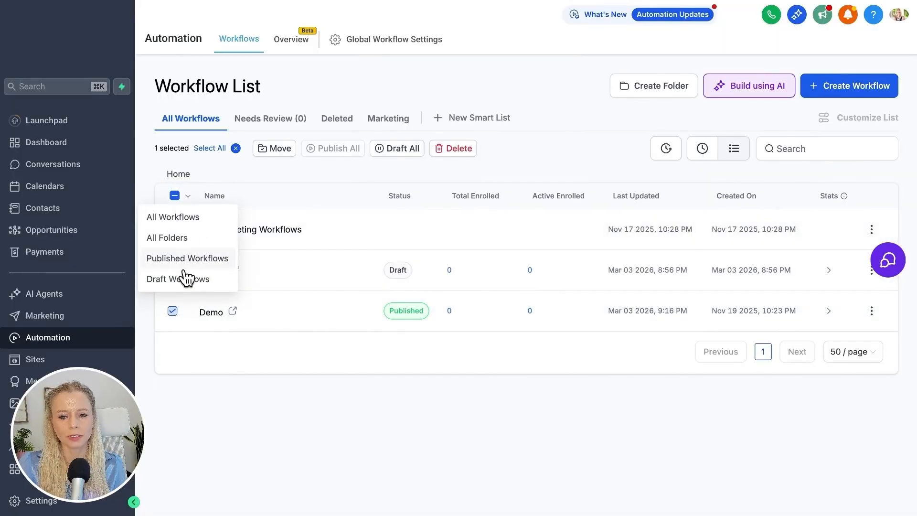
left_click(165, 283)
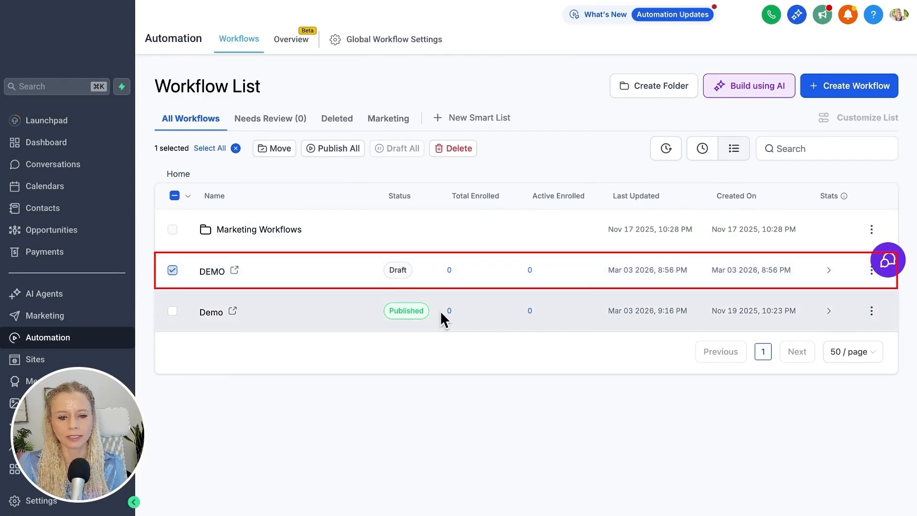
Open the Marketing Workflows folder and try the bulk selection of its draft workflows.
left_click(283, 229)
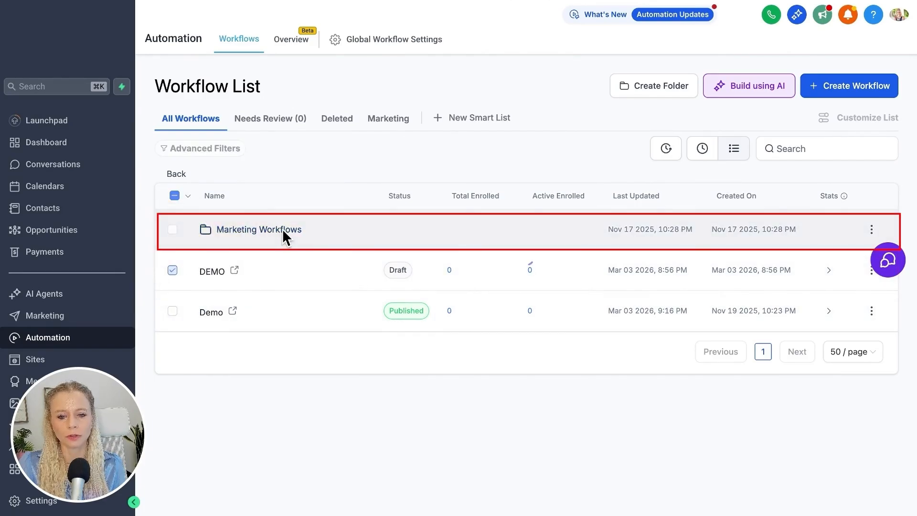
mouse_move(191, 203)
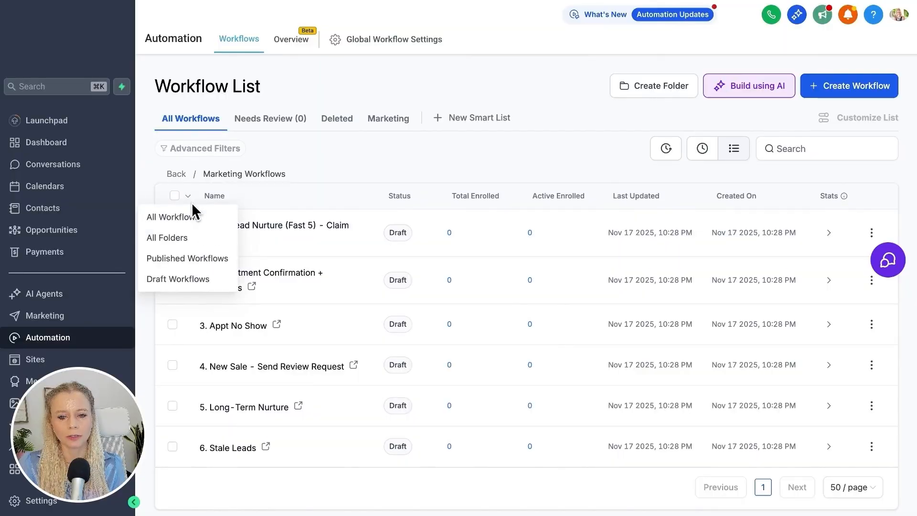
left_click(181, 285)
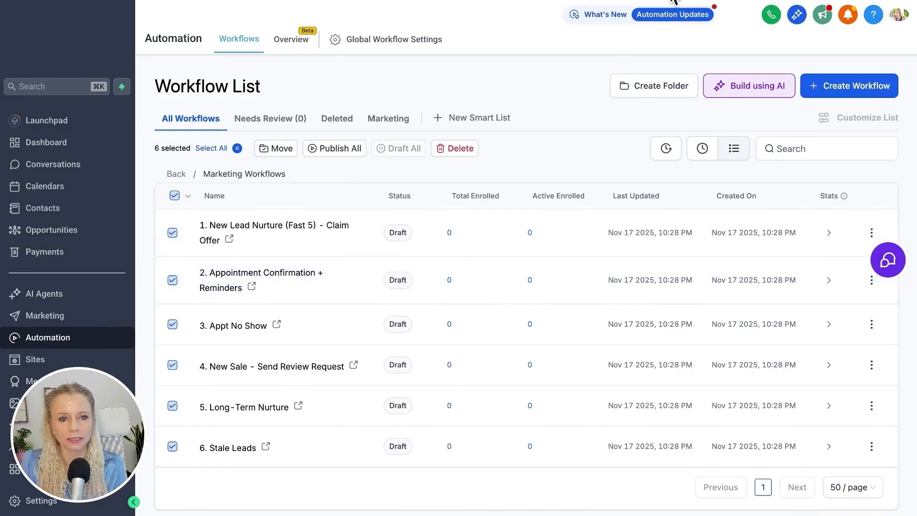
Return to the home list and create a new folder named DEMO.
left_click(177, 173)
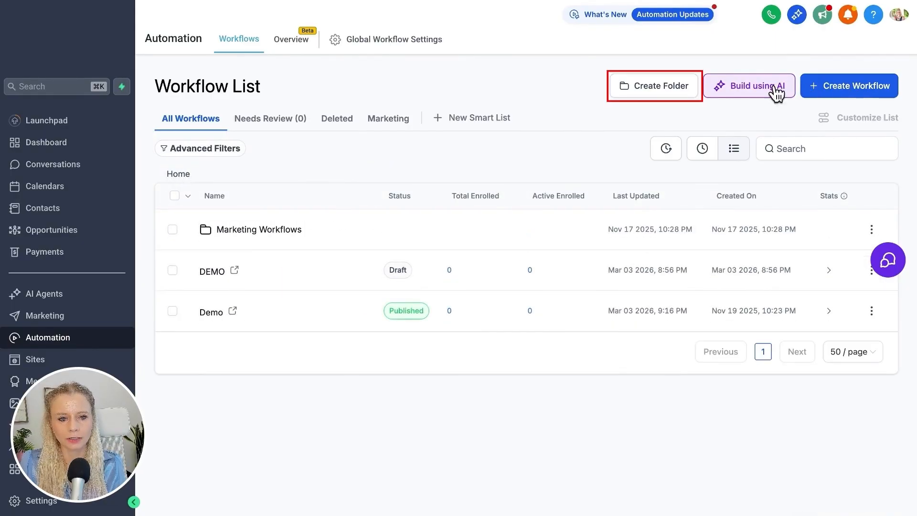
left_click(676, 93)
left_click(462, 304)
type("DEMO")
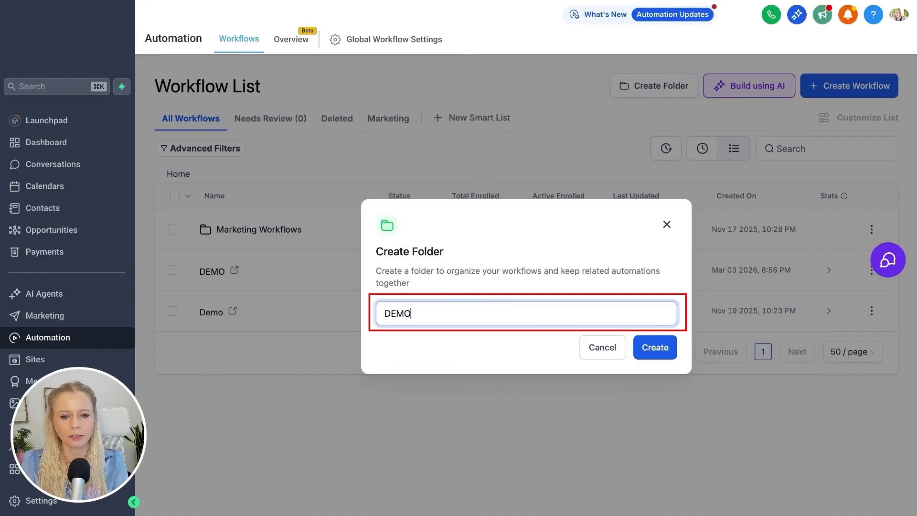
left_click(667, 348)
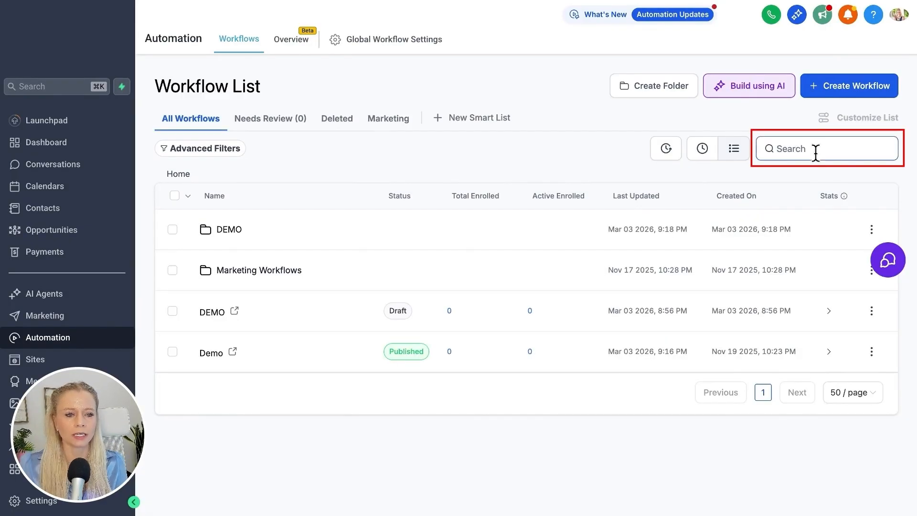
Search for "demo", move the DEMO and Demo workflows into the DEMO folder together, and check the folder's contents.
type("demo")
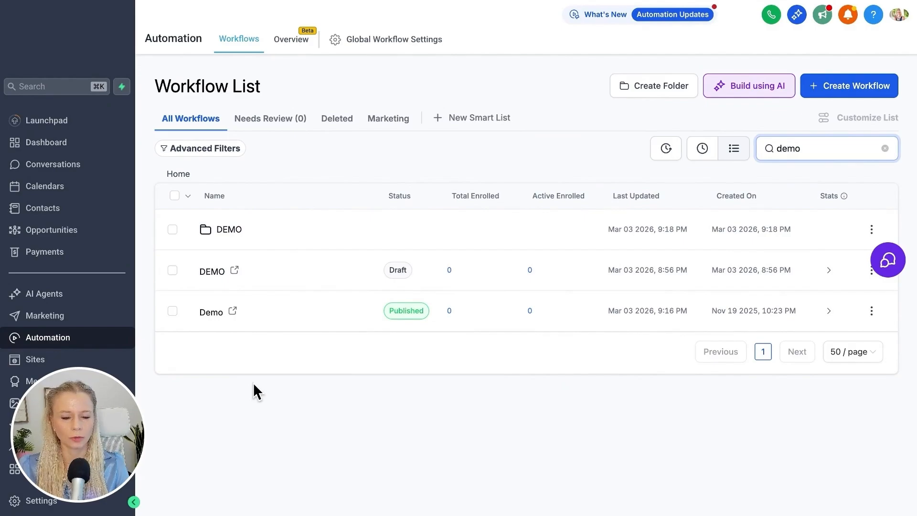
left_click(172, 311)
left_click(172, 271)
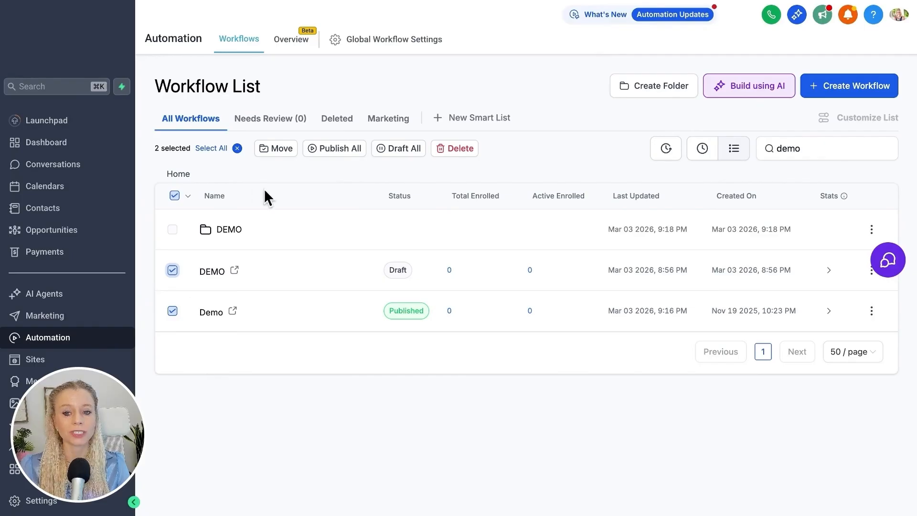
left_click(279, 149)
left_click(472, 251)
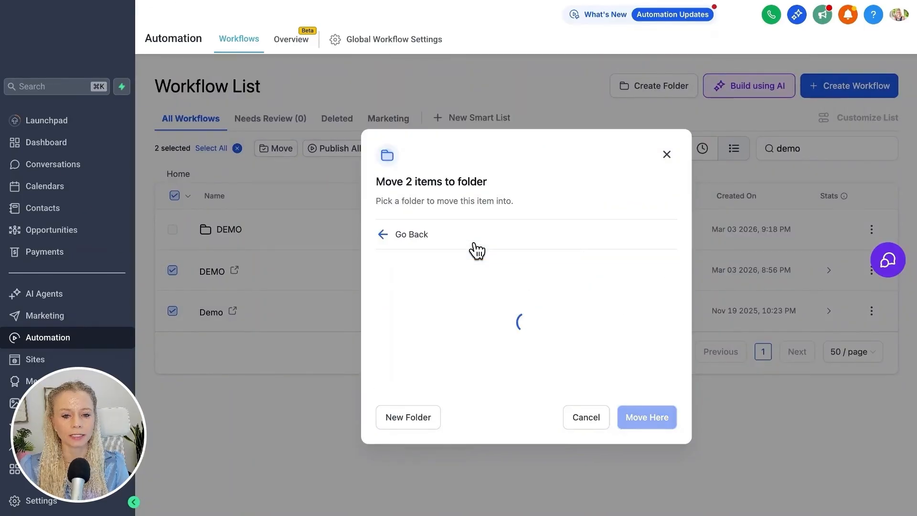
left_click(647, 416)
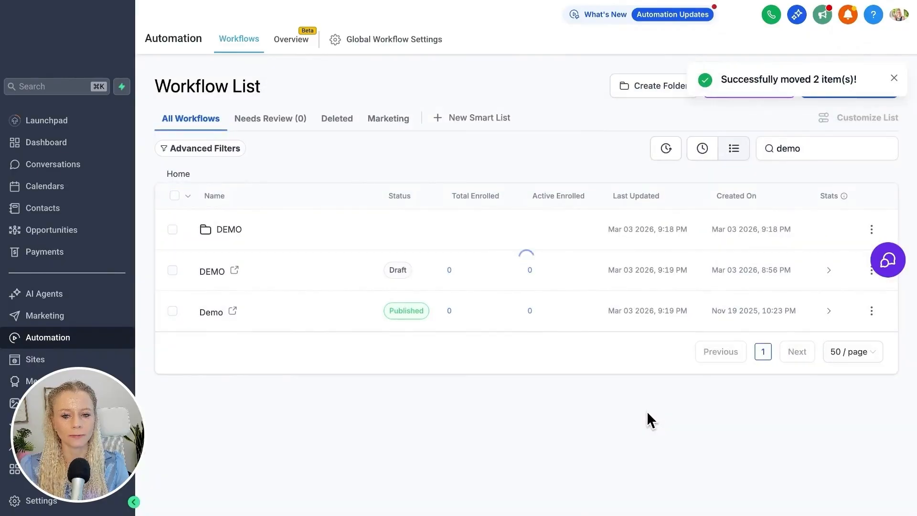
left_click(229, 230)
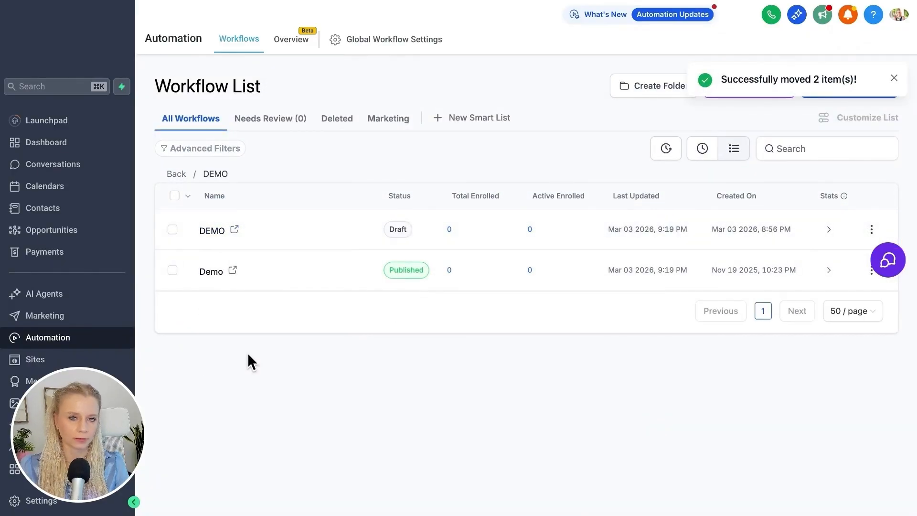
left_click(177, 176)
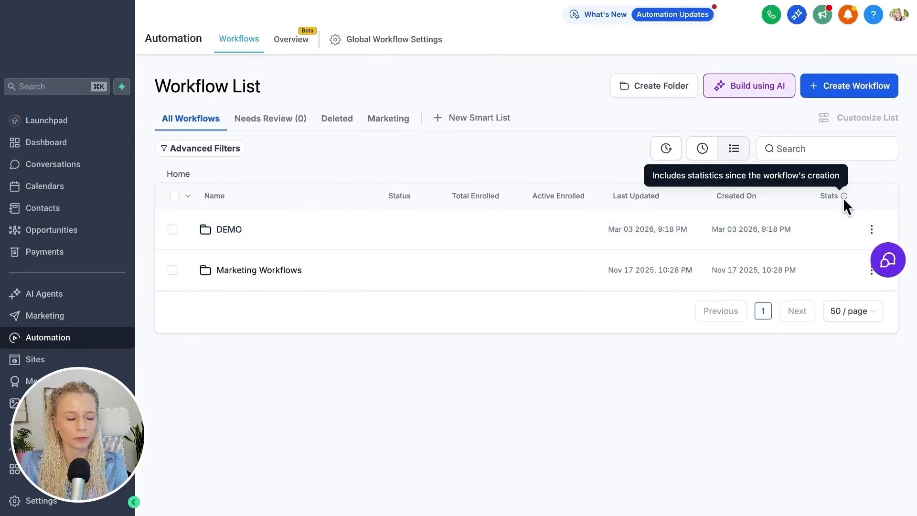
Restrict the DEMO folder's permissions to Agency Admin.
left_click(872, 230)
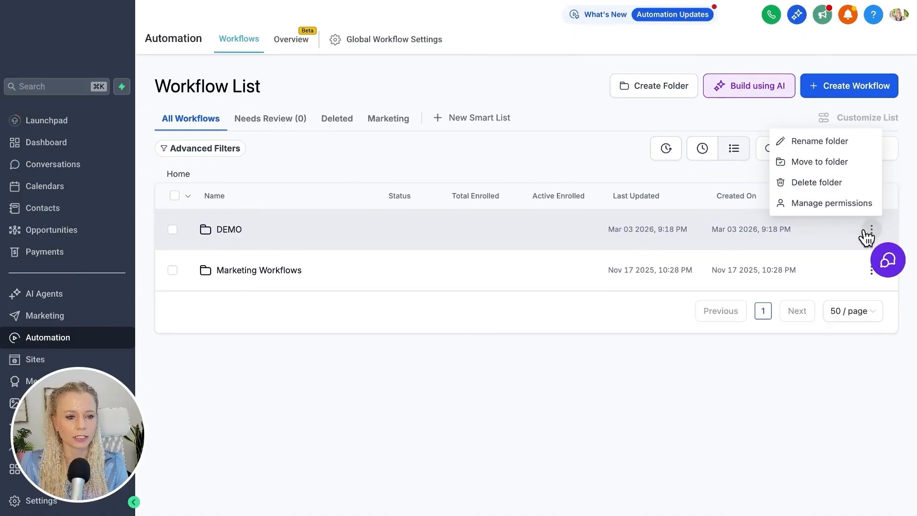
left_click(845, 205)
left_click(473, 307)
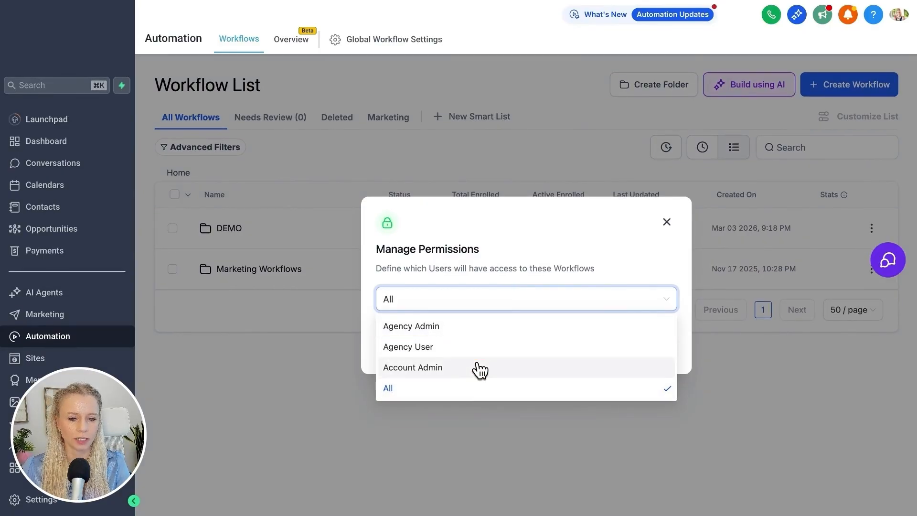
left_click(483, 334)
left_click(646, 348)
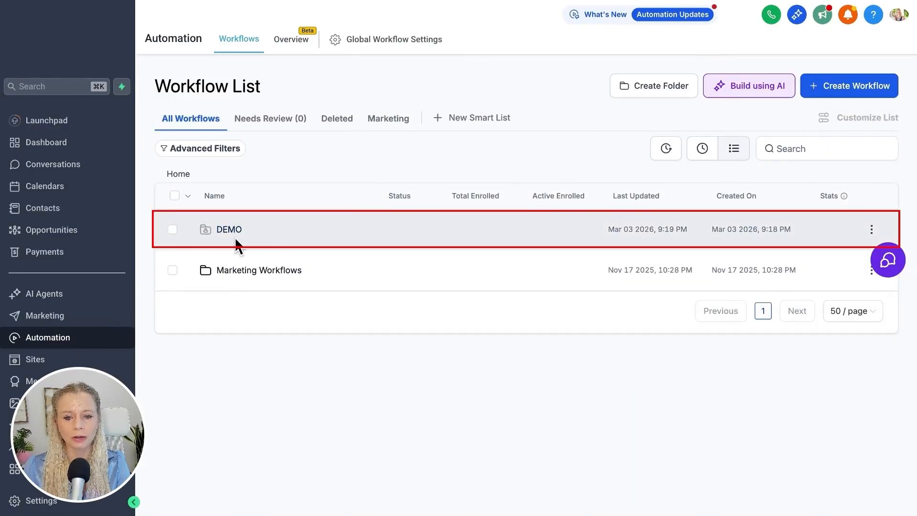
mouse_move(208, 237)
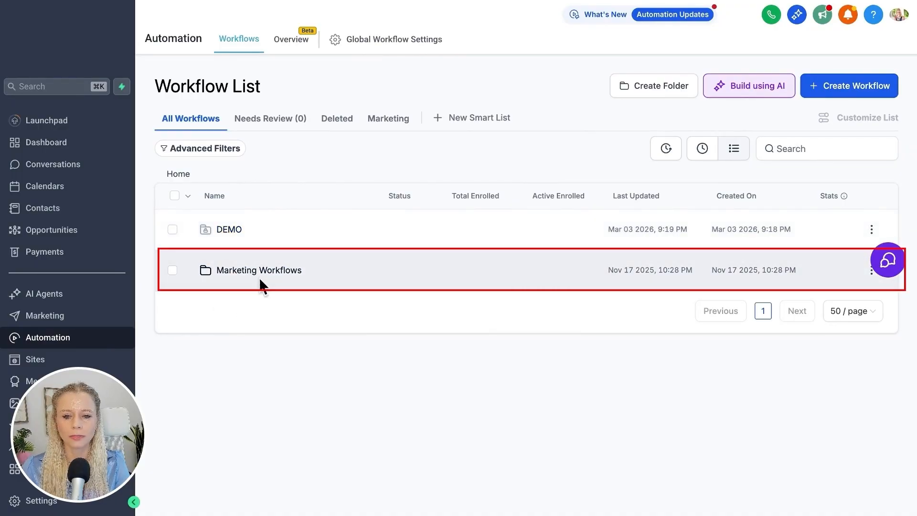
Open the Marketing Workflows folder and select all the workflows on its page.
left_click(266, 274)
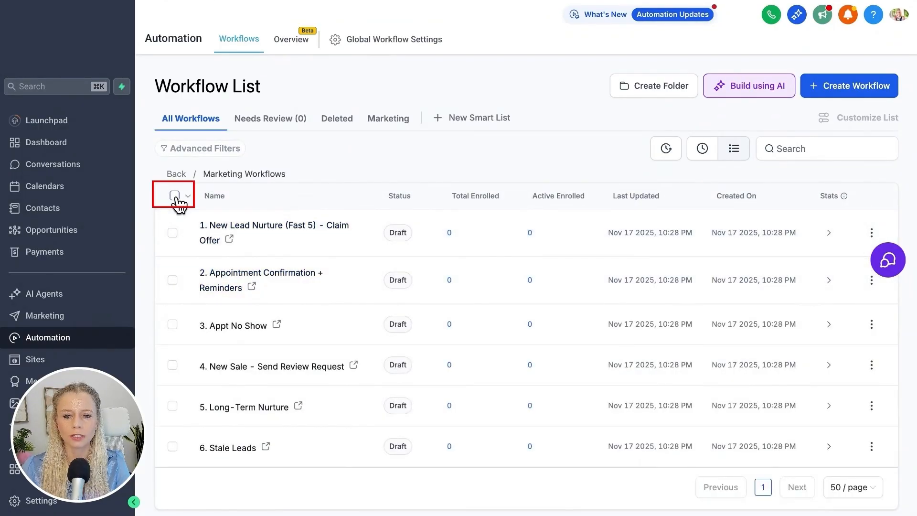
left_click(174, 195)
left_click_drag(152, 148, 191, 145)
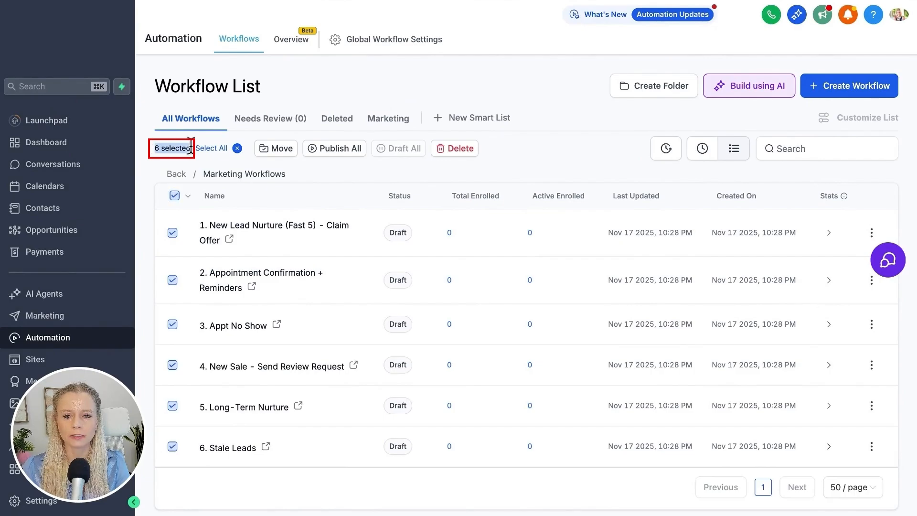
left_click(185, 157)
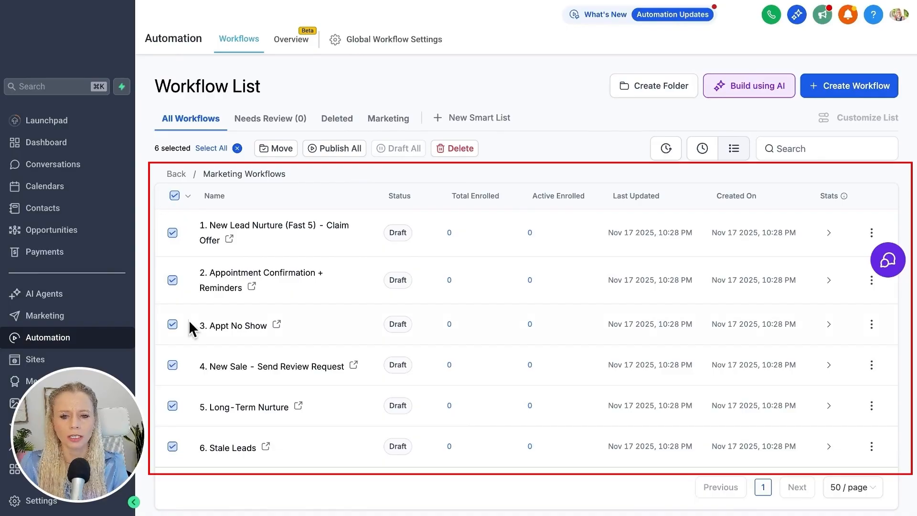
Remove the "6. Stale Leads" and "5. Long-Term Nurture" workflows from the selection.
left_click(172, 446)
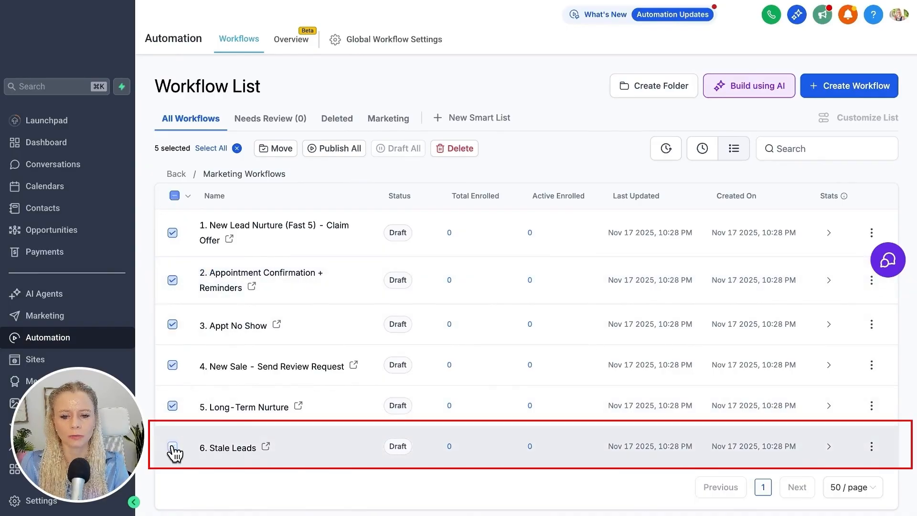
left_click(173, 406)
left_click_drag(191, 152, 149, 154)
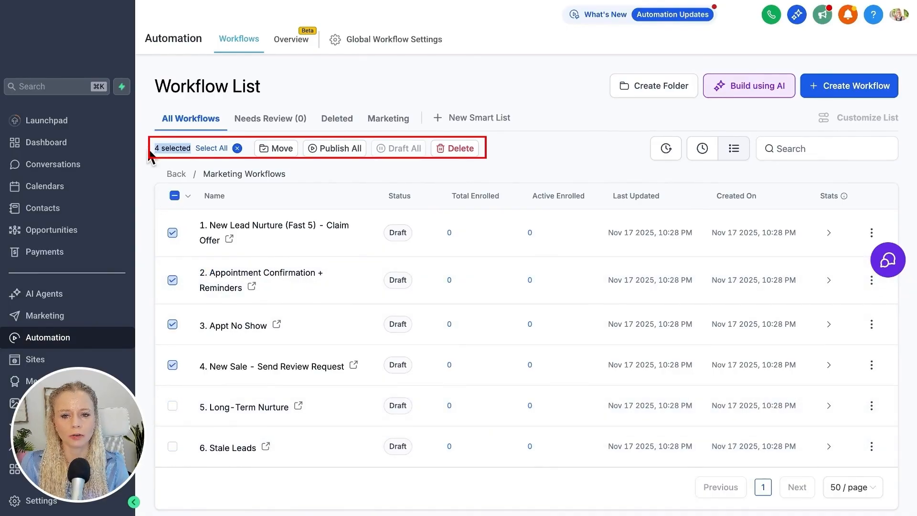
left_click(161, 148)
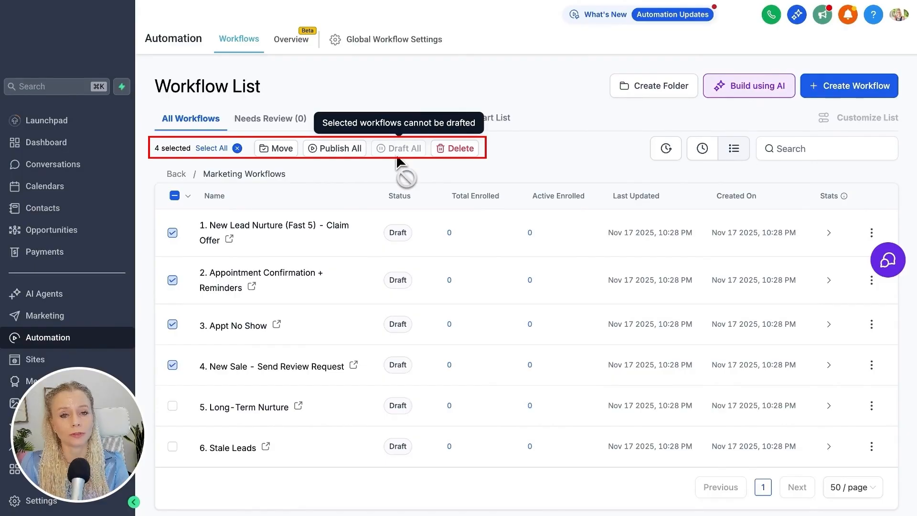
Return to the home list and check which role has access to the DEMO folder.
left_click(188, 195)
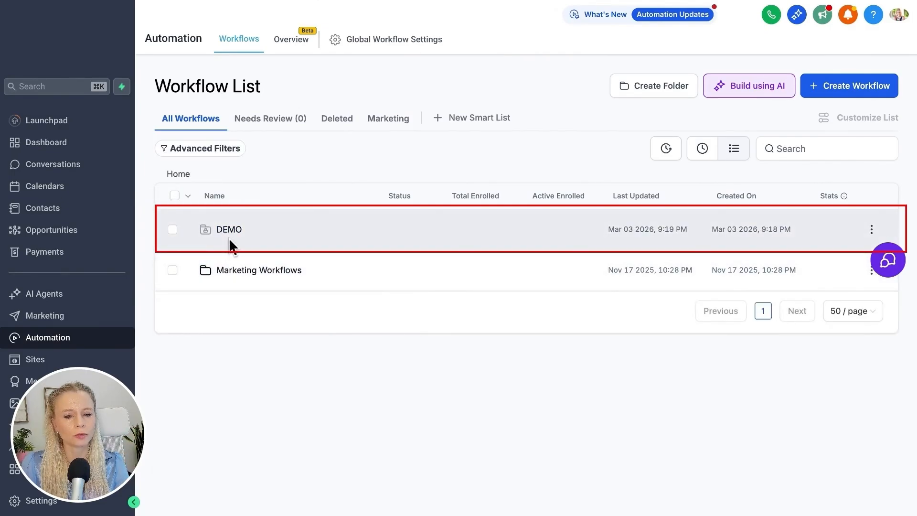
mouse_move(208, 234)
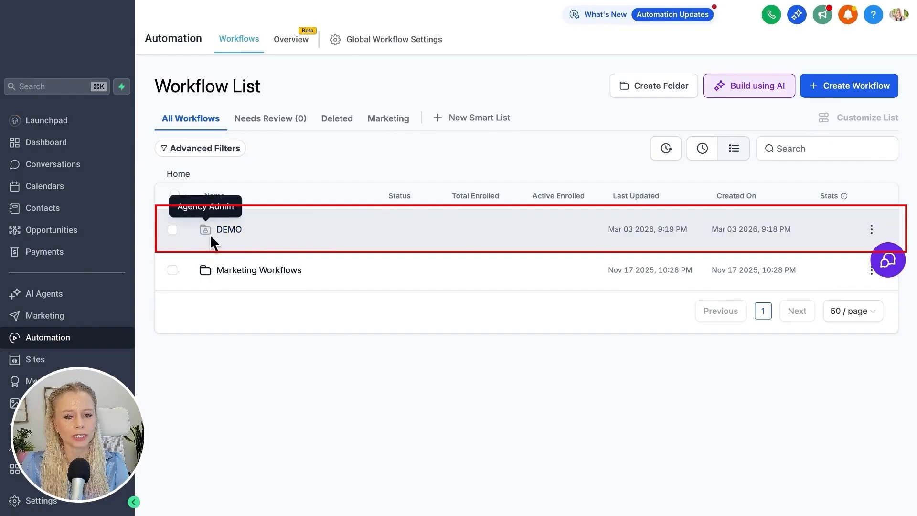